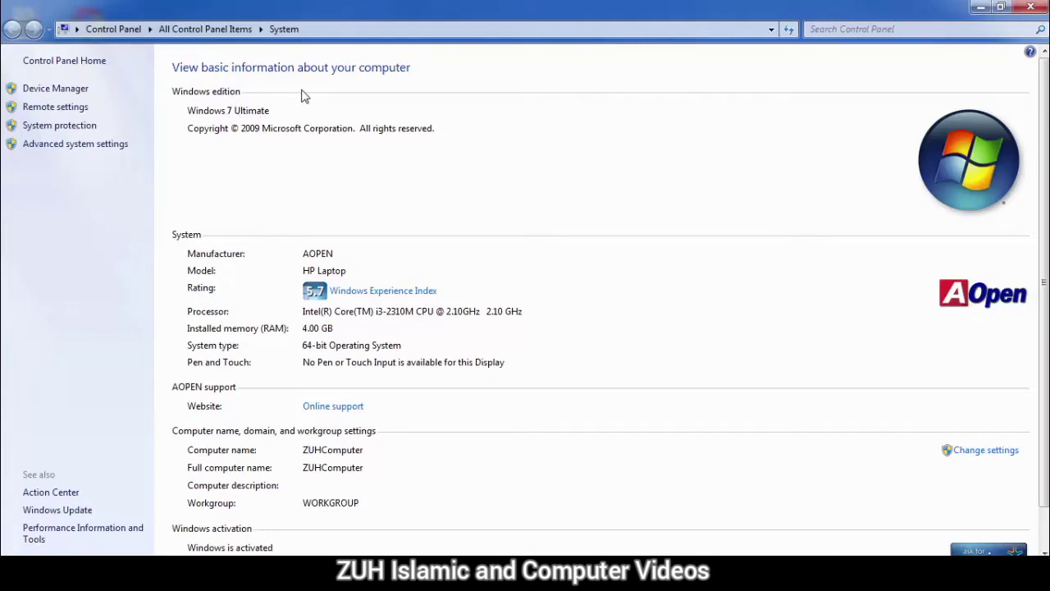
- Close the System information, open BitLocker Drive Encryption in the Control Panel and turn on BitLocker for drive ZUH (G:)
click(1032, 7)
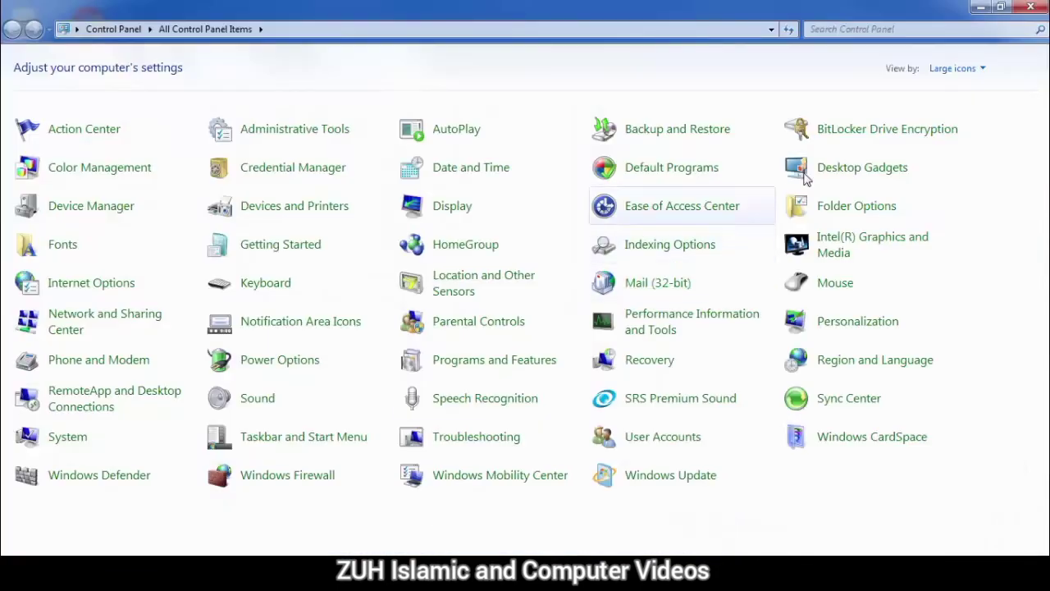
click(884, 133)
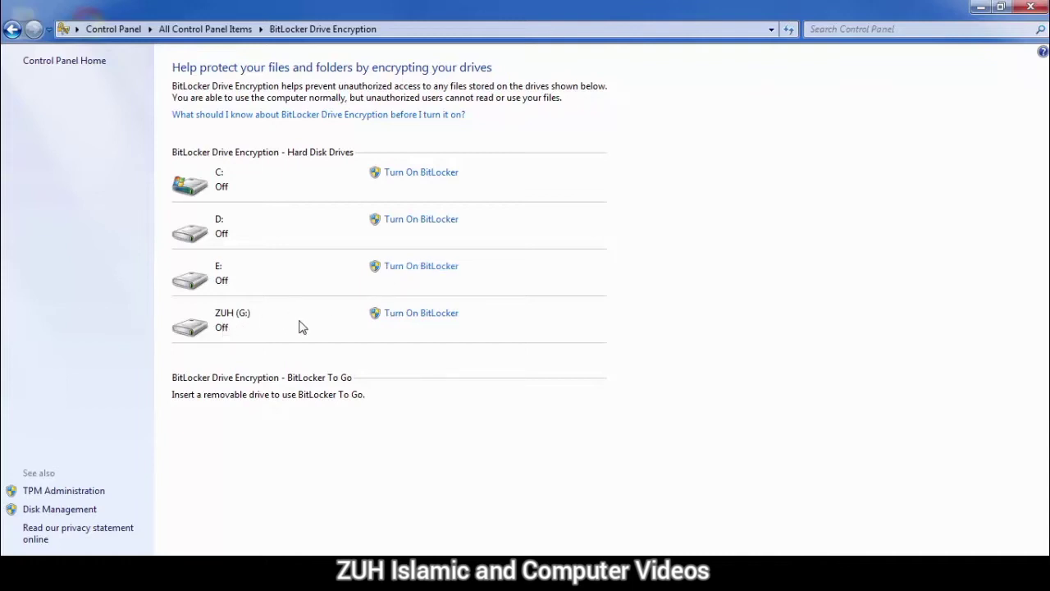
click(433, 320)
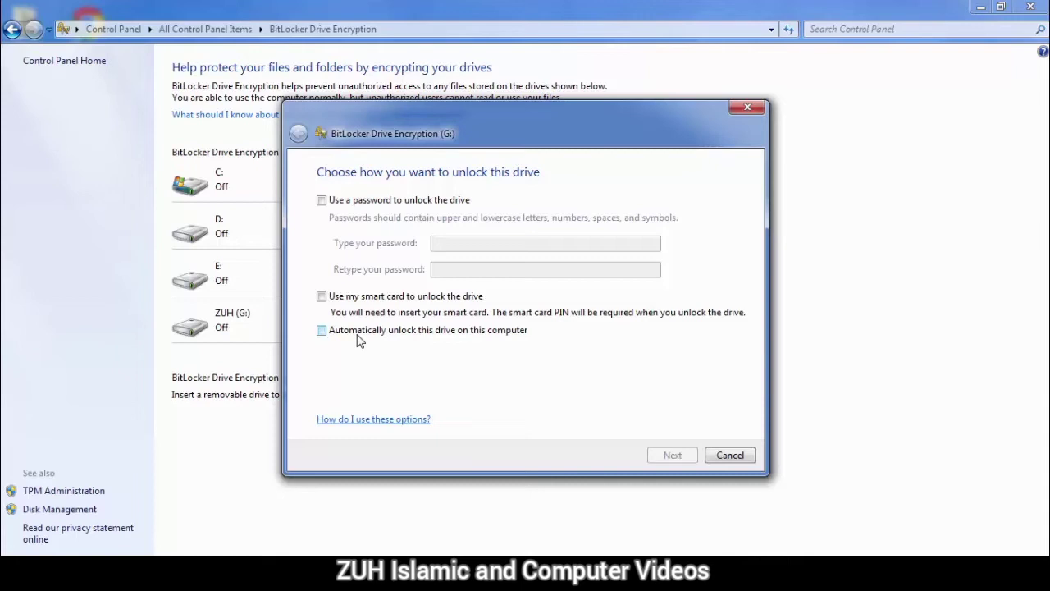
- Choose a password as the unlock method for drive G:, enter and retype the drive password, and continue
click(342, 203)
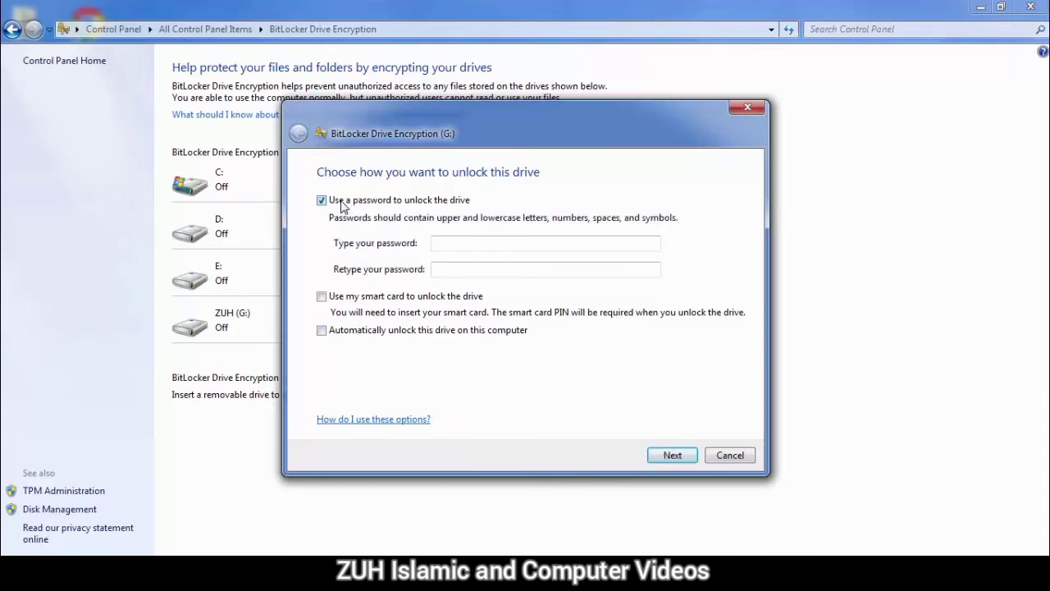
click(464, 242)
text(********)
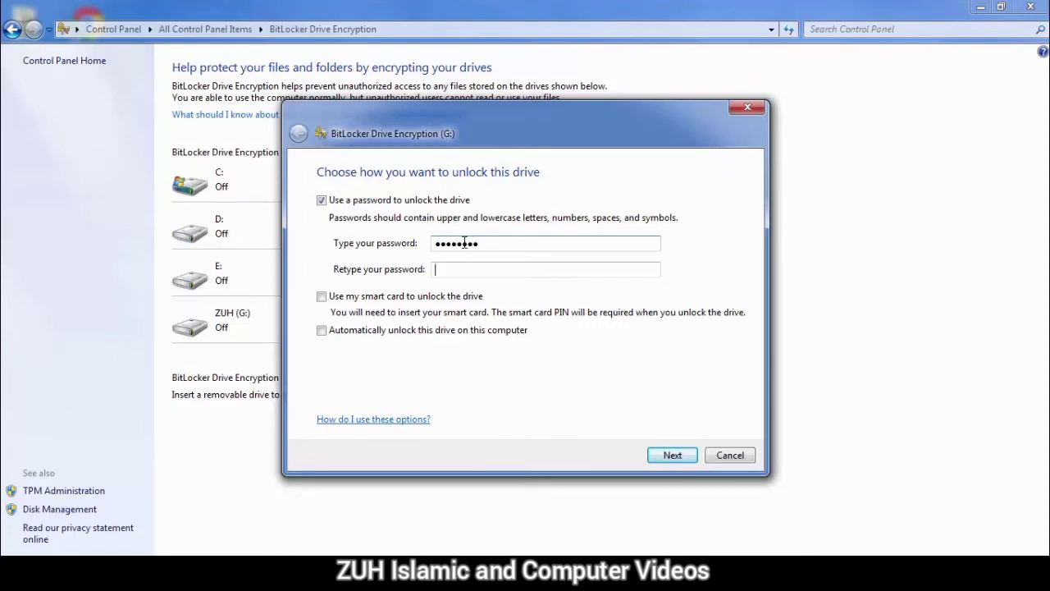
text(****)
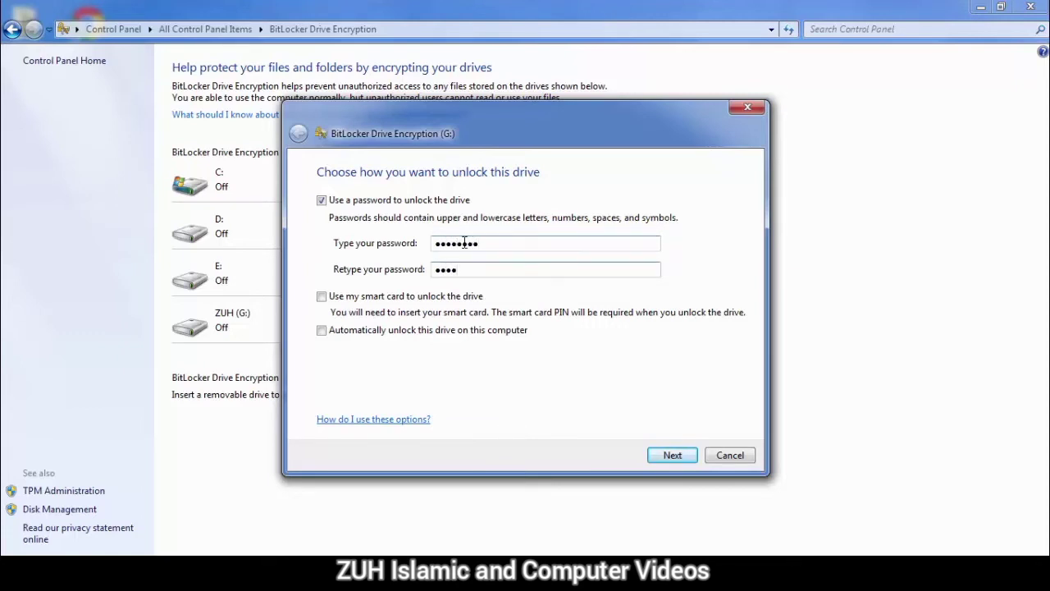
text(****)
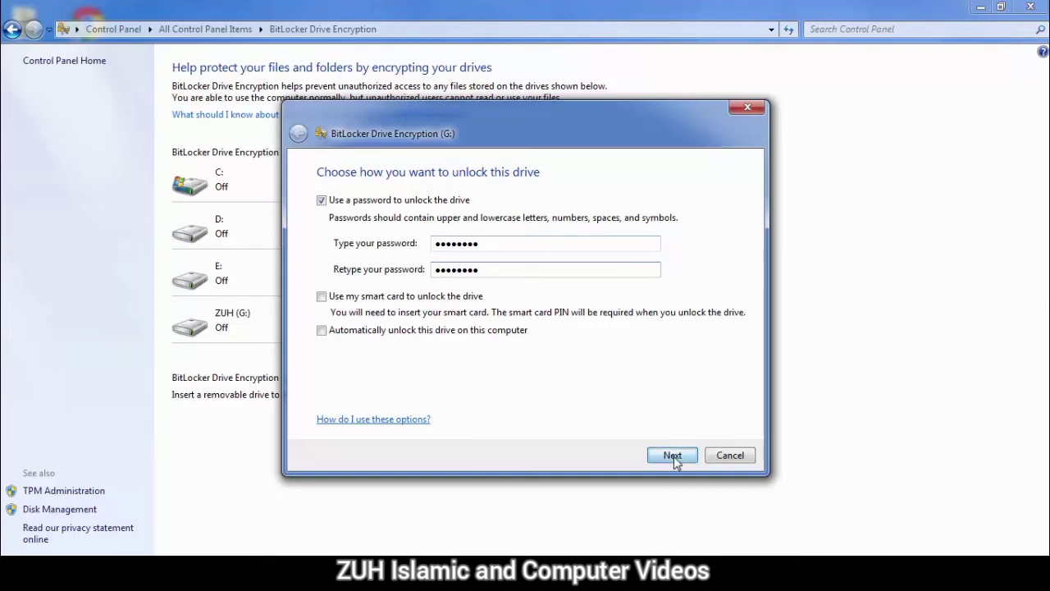
click(671, 455)
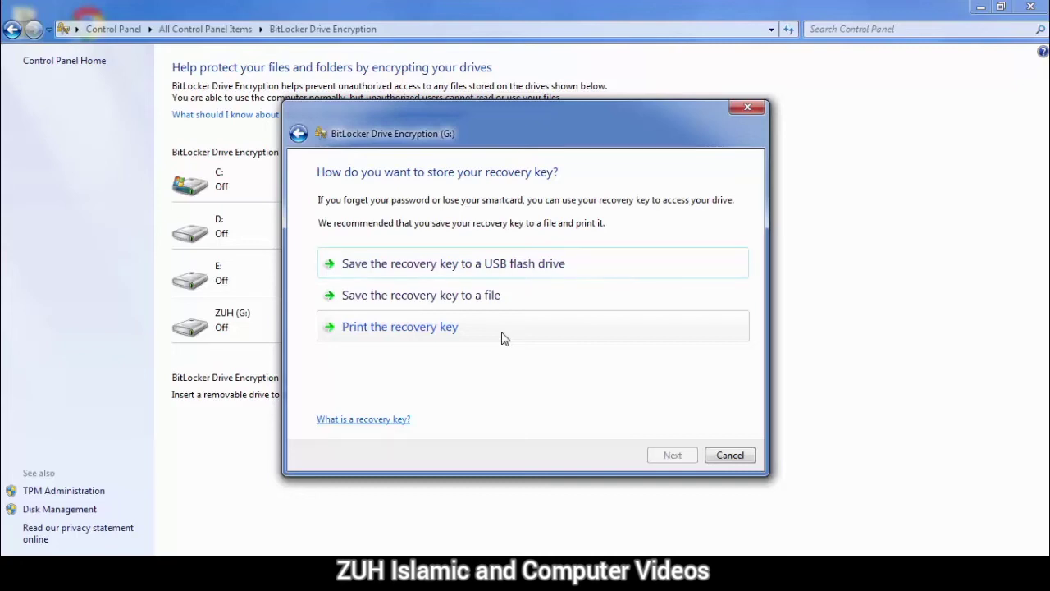
- Save the recovery key to a text file named khan on the Desktop, accept storing it on this computer, and continue
click(449, 303)
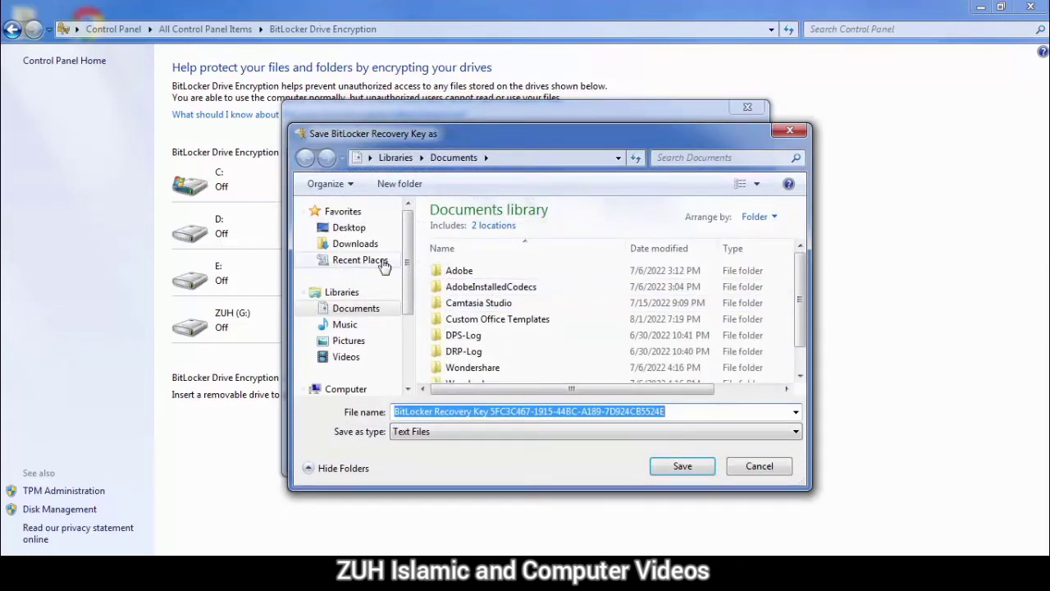
click(348, 229)
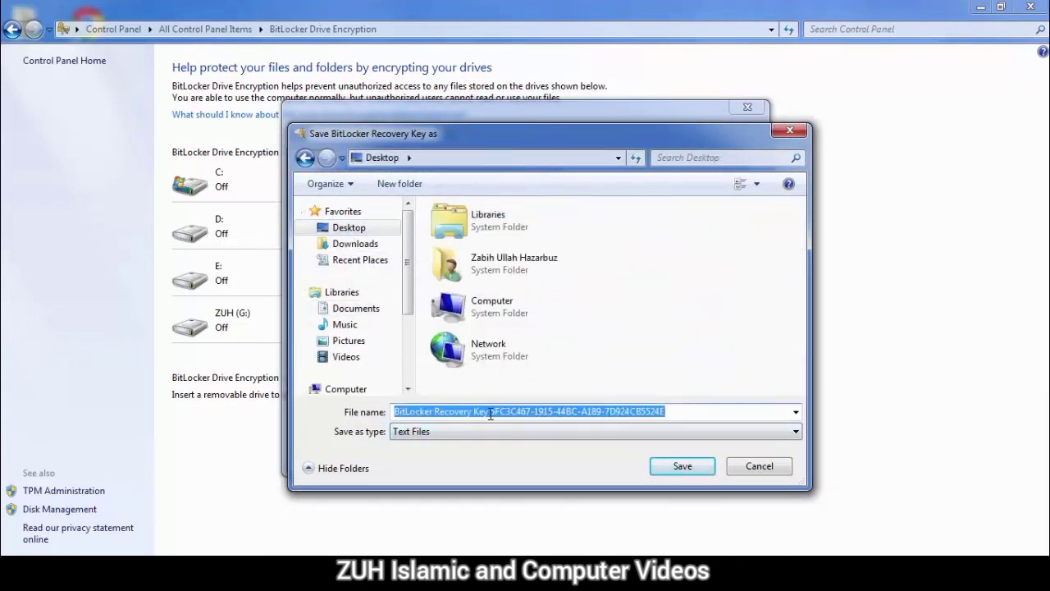
text(khan)
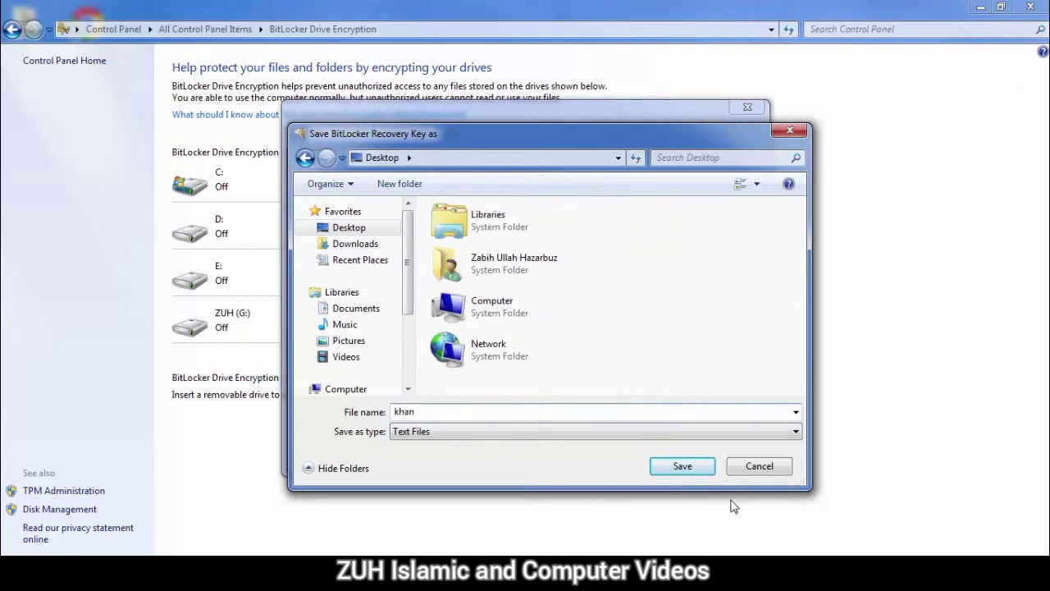
click(682, 466)
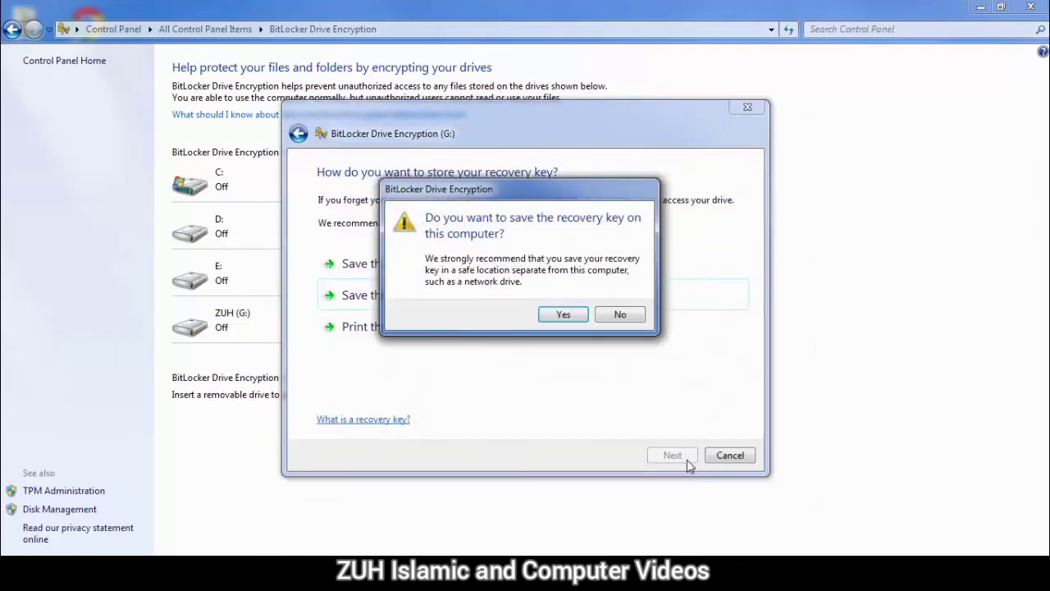
click(566, 315)
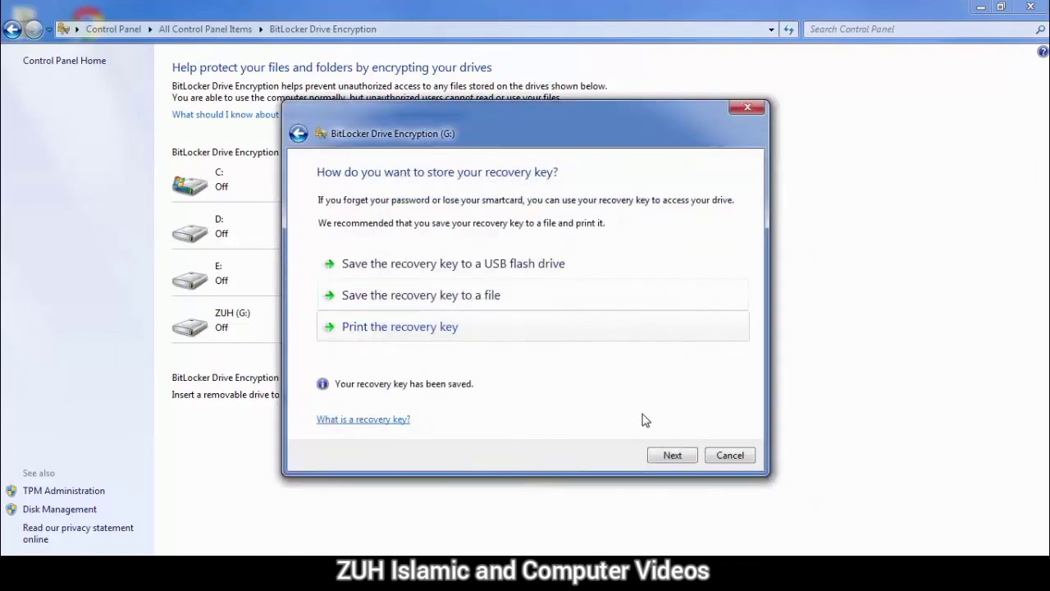
click(668, 456)
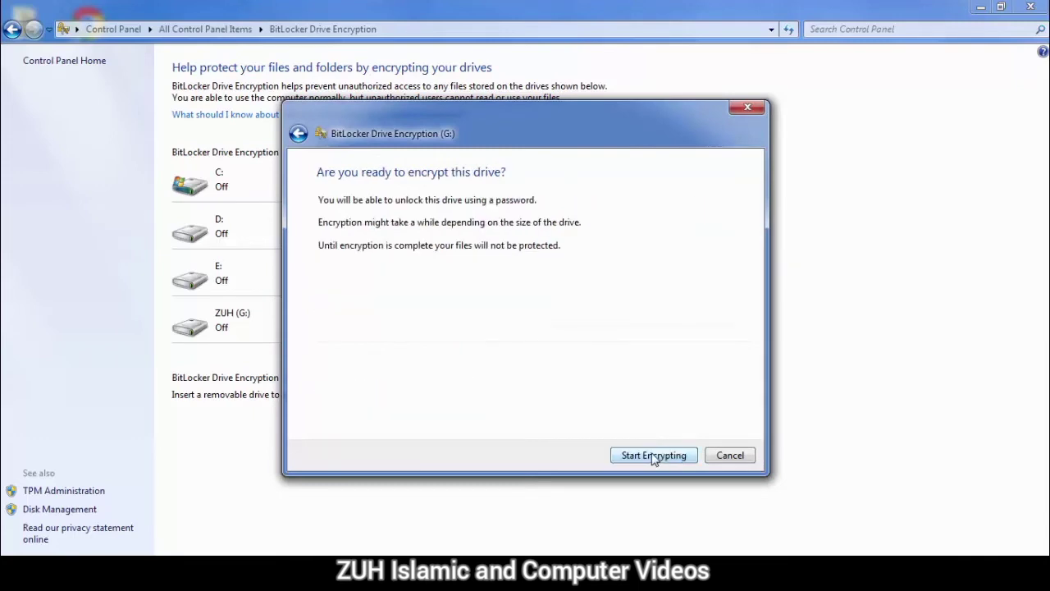
- Start encrypting drive G:, dismiss the encryption progress dialog and minimize the BitLocker window
click(653, 456)
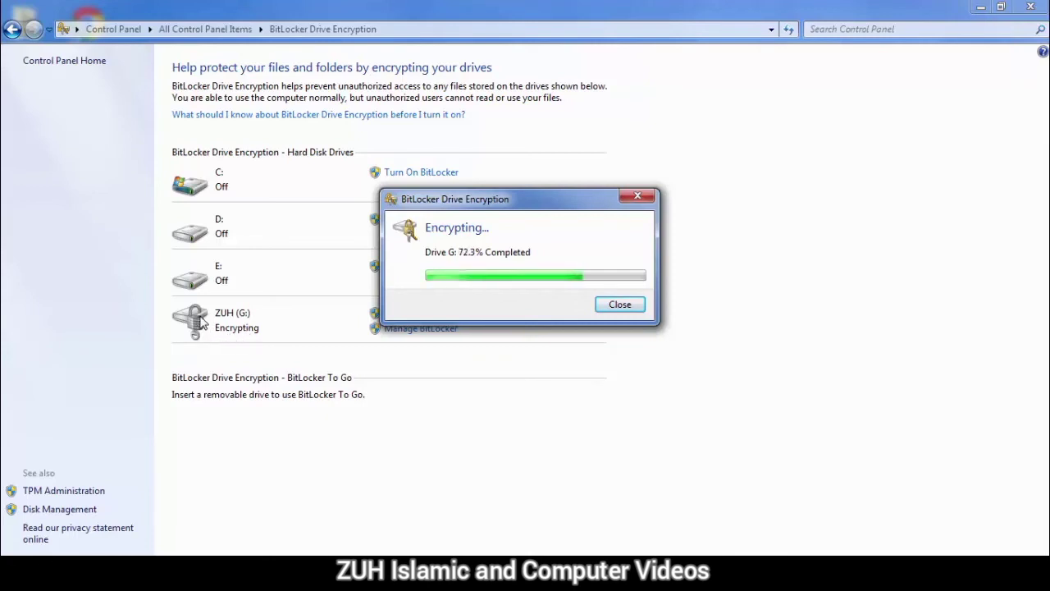
click(620, 305)
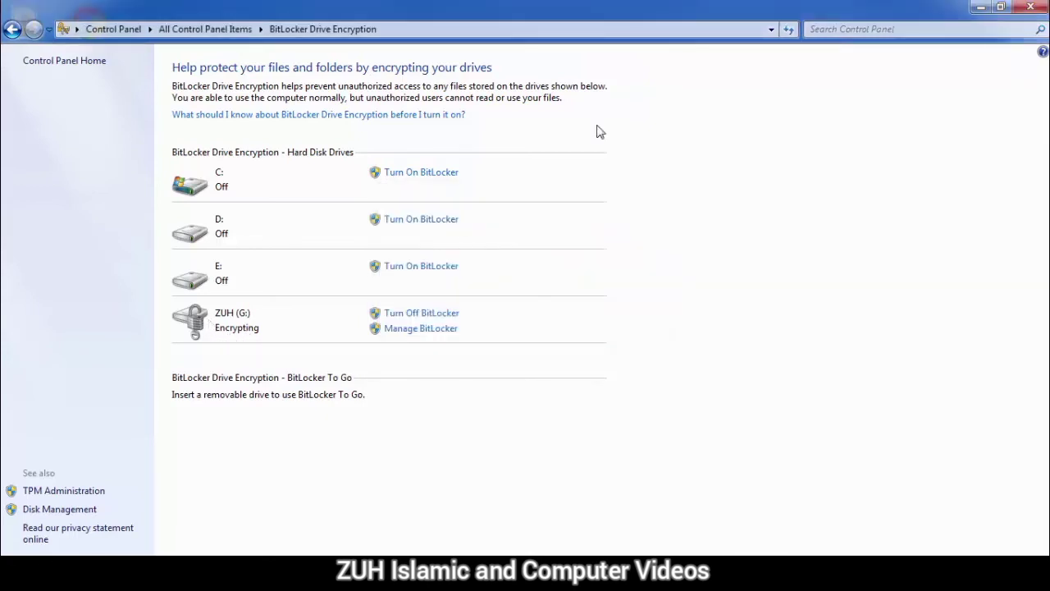
click(980, 7)
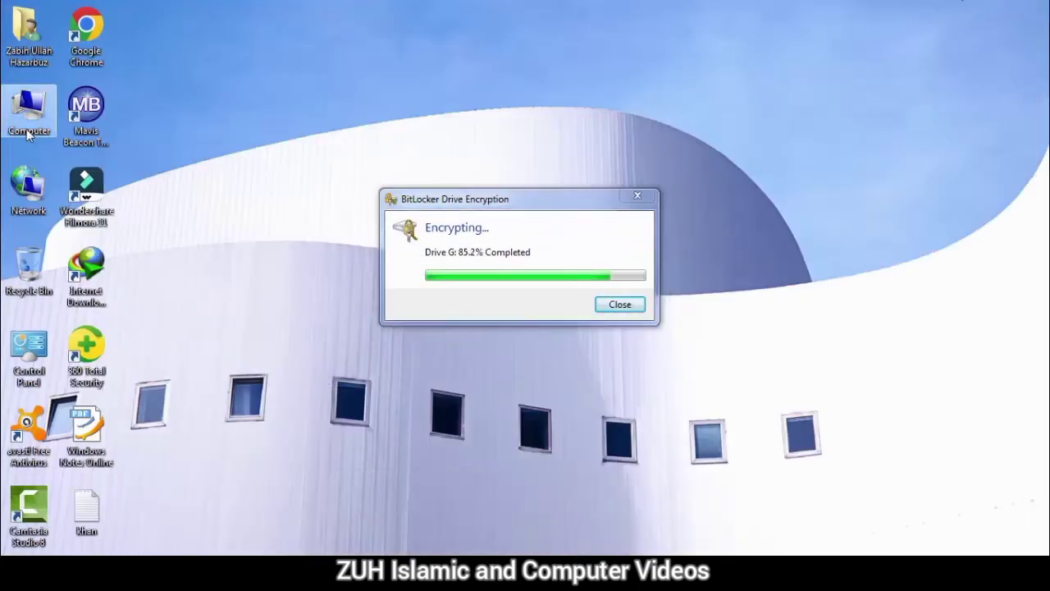
- Open Computer and compare the BitLocker status of drives G:, E: and D:, dismissing the encryption dialog
double_click(28, 134)
click(747, 118)
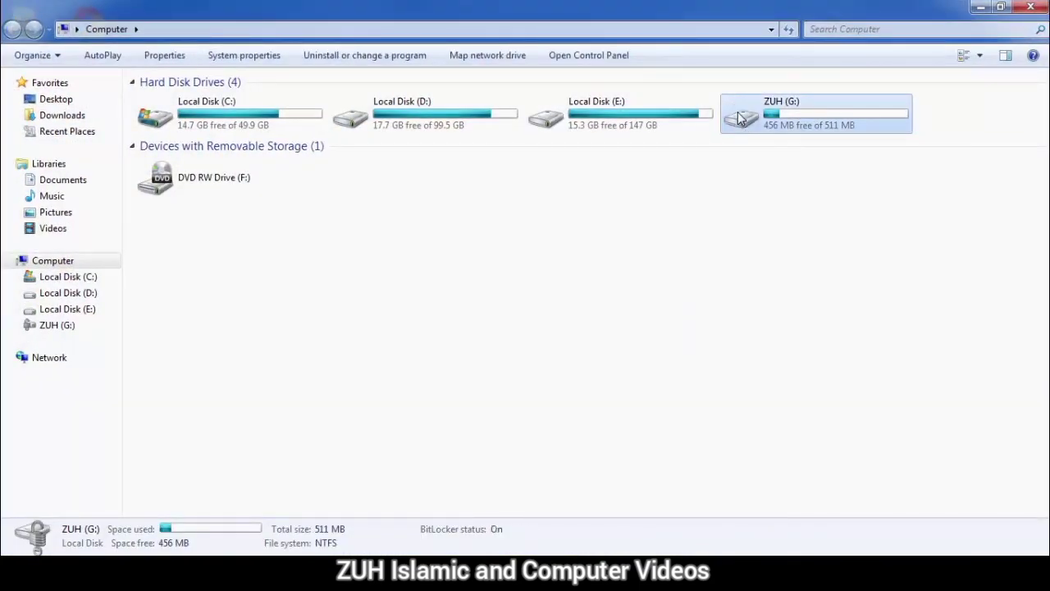
click(623, 123)
click(456, 110)
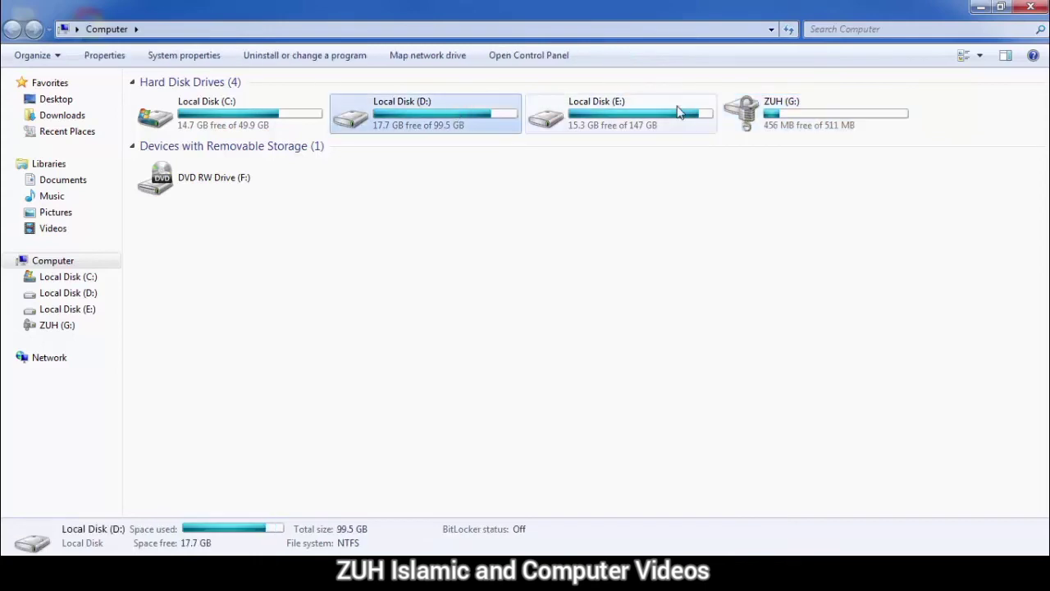
click(590, 115)
click(771, 115)
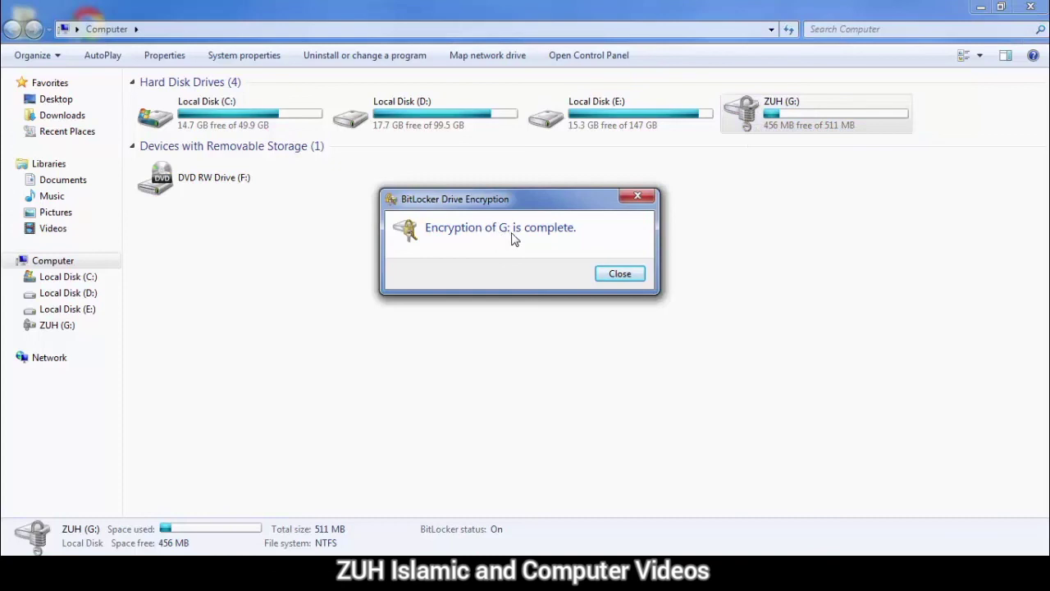
click(617, 275)
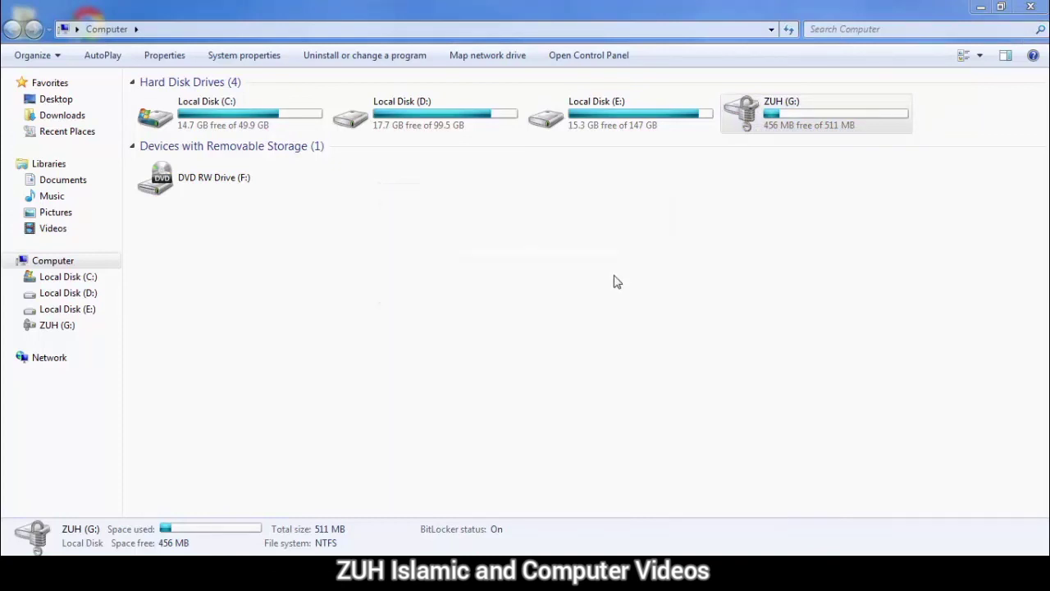
- Reopen BitLocker Drive Encryption, view the Turn Off BitLocker prompt for drive G:, cancel the decryption and close the window
click(696, 260)
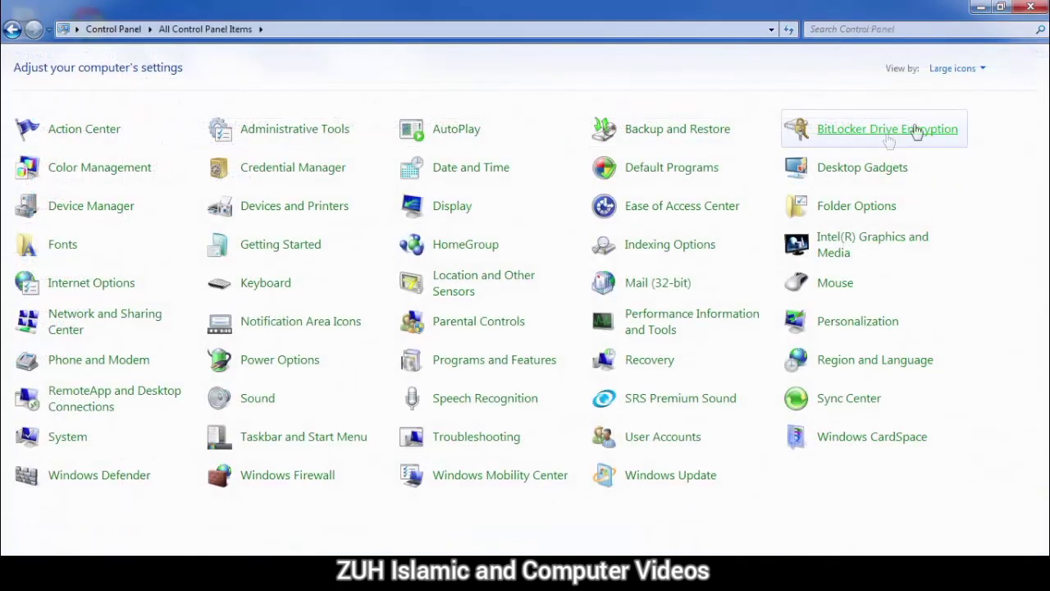
click(889, 139)
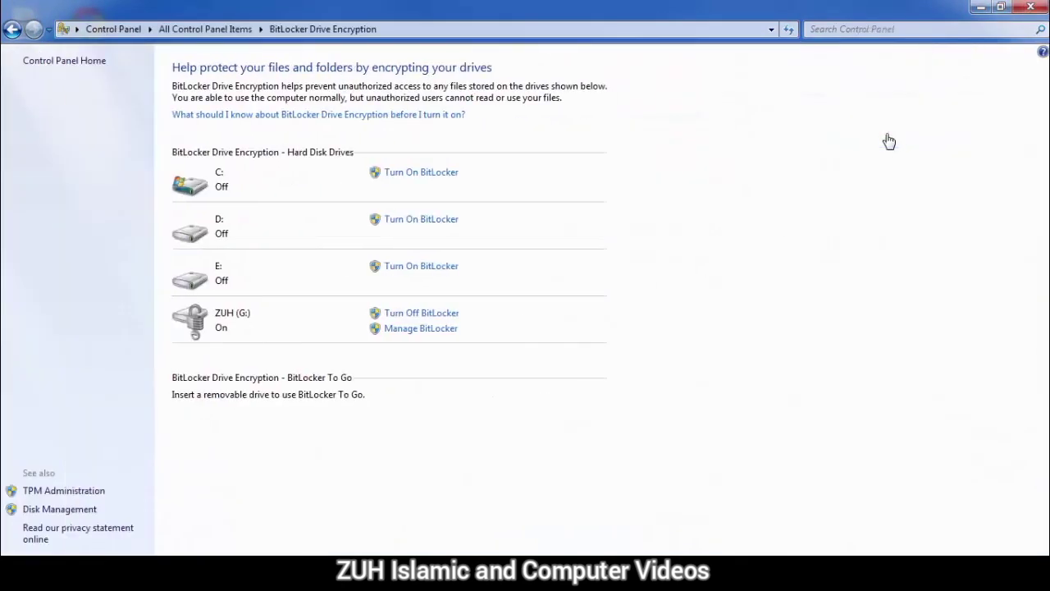
click(419, 314)
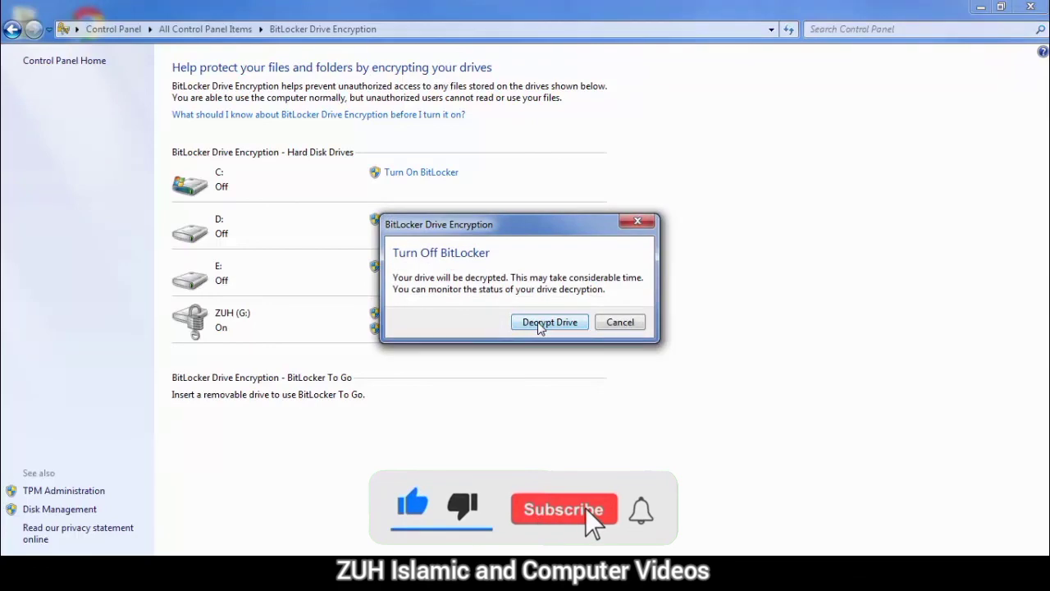
click(616, 325)
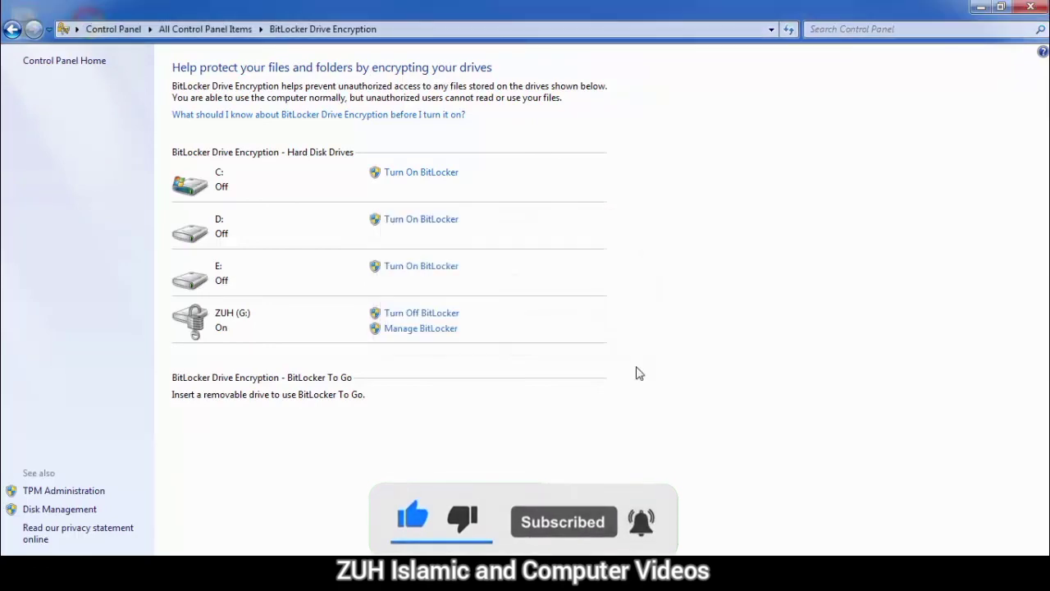
click(1030, 7)
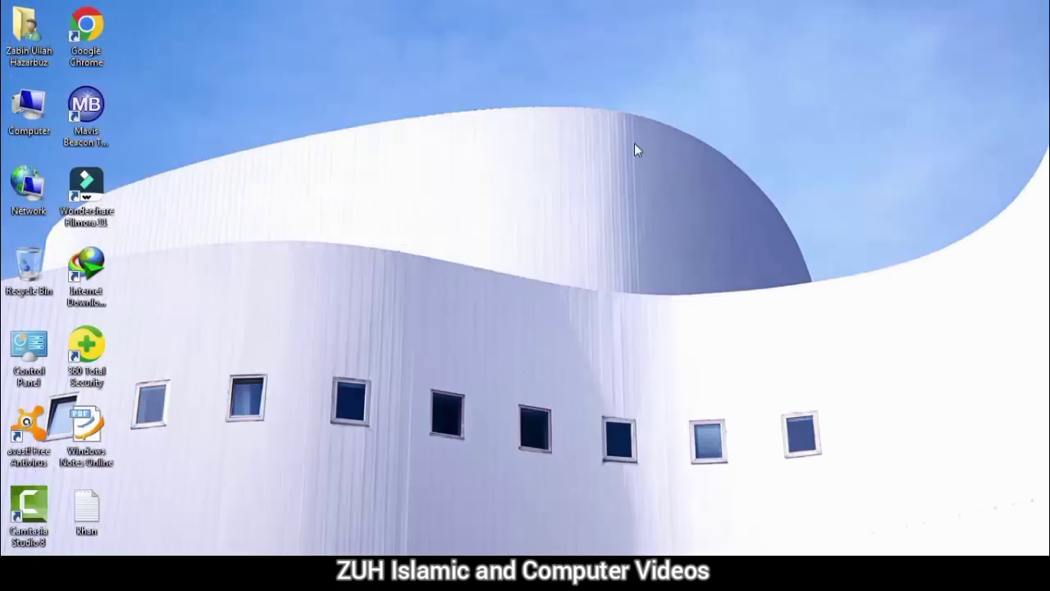
right_click(552, 172)
click(589, 217)
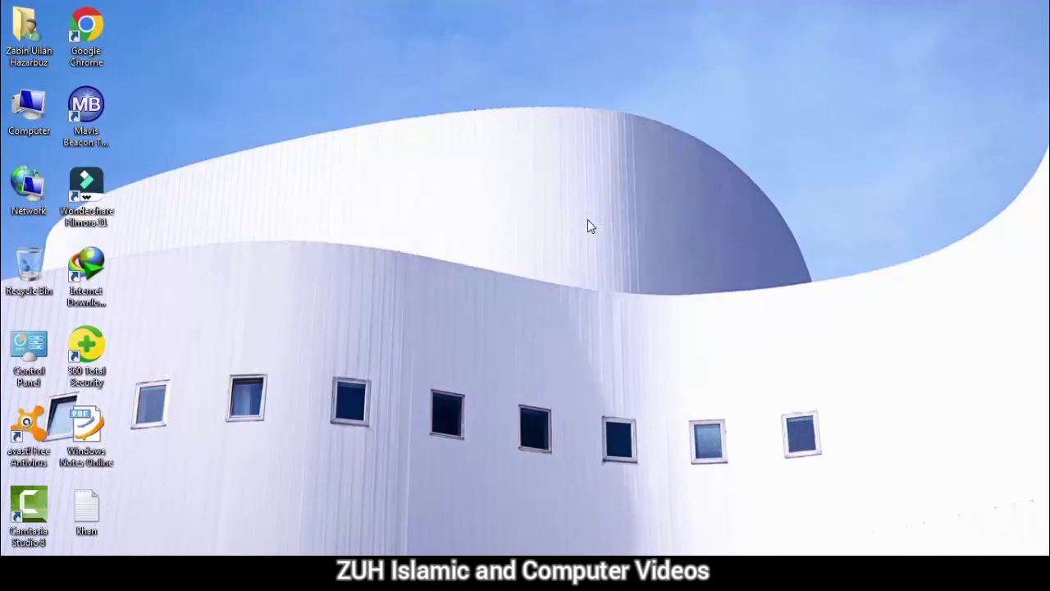